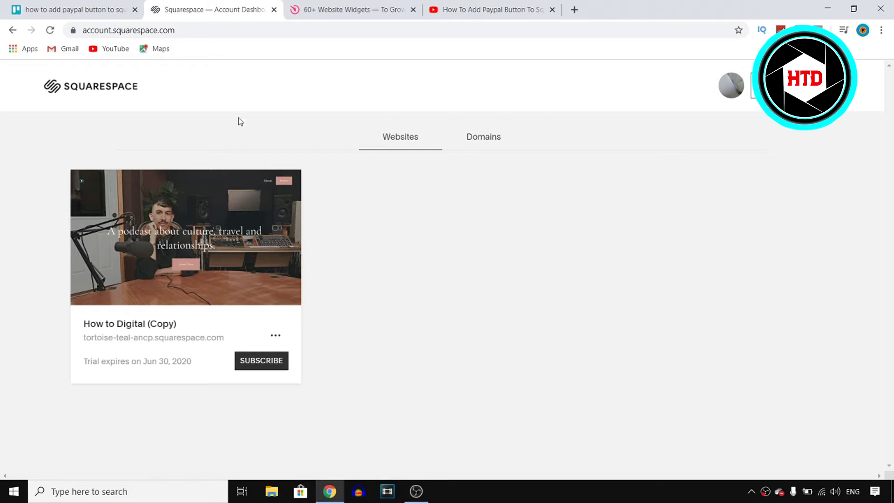
Switch to the Elfsight '60+ Website Widgets' tab showing the PayPal Button widget page
{"action": "left_click", "coordinate": [366, 9]}
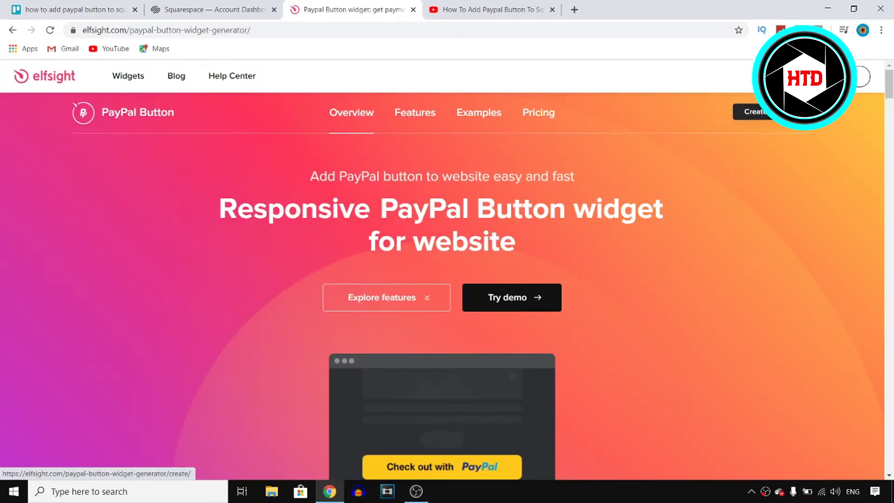
Create a PayPal Button widget, compare the Subscription and Checkout templates, then continue with Donation
{"action": "left_click", "coordinate": [762, 112]}
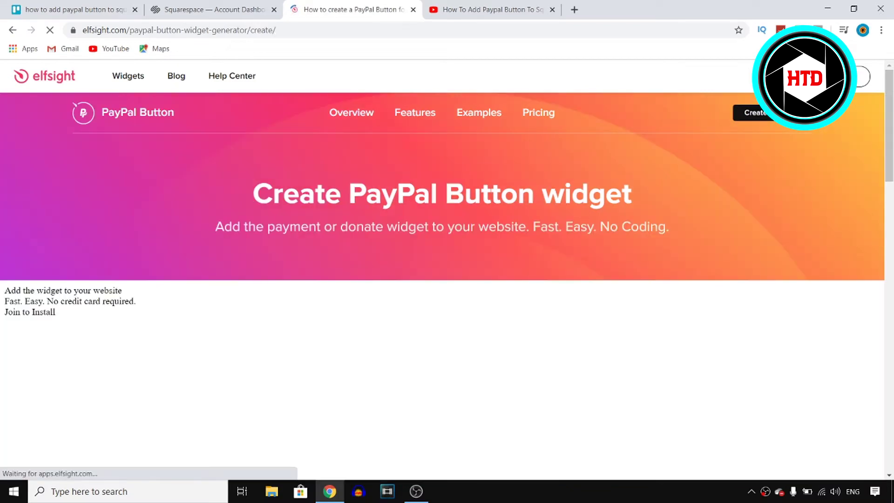
{"action": "scroll", "coordinate": [781, 249], "scroll_direction": "down", "scroll_amount": 3}
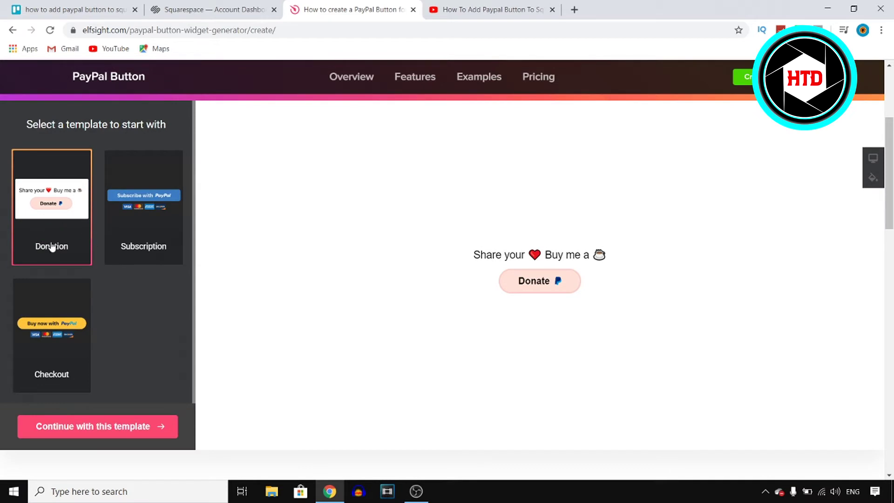
{"action": "left_click", "coordinate": [146, 231]}
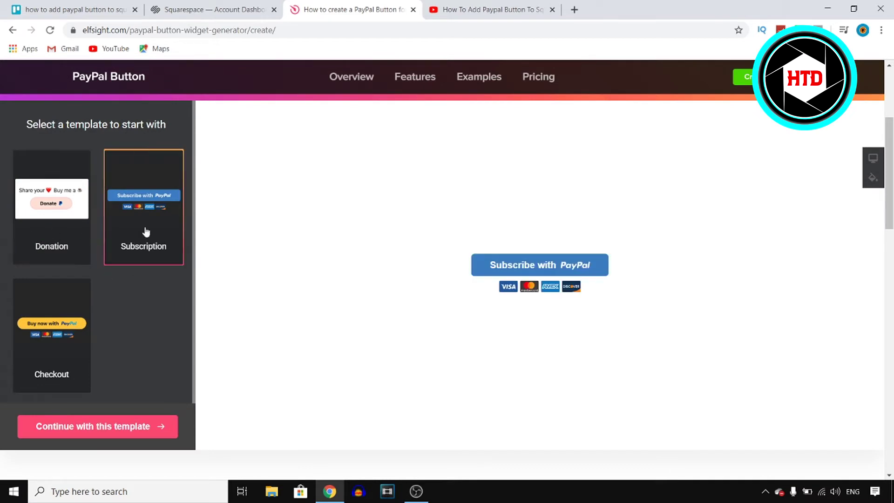
{"action": "left_click", "coordinate": [69, 325]}
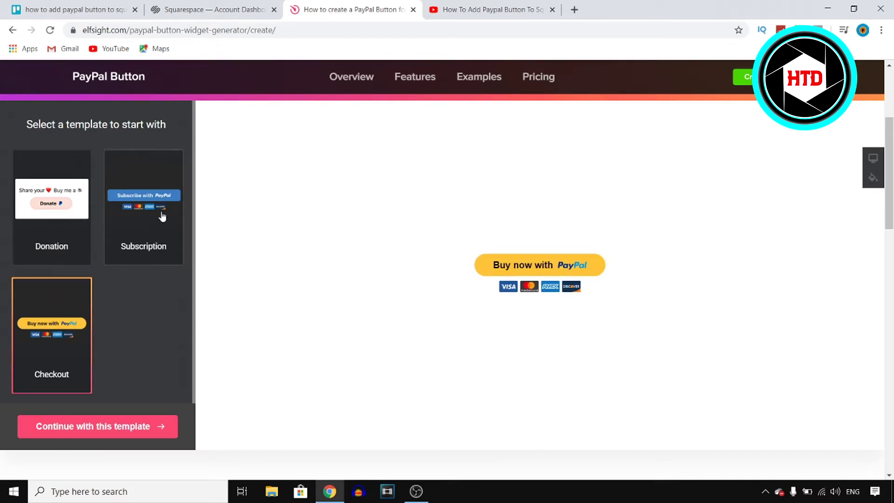
{"action": "left_click", "coordinate": [69, 199]}
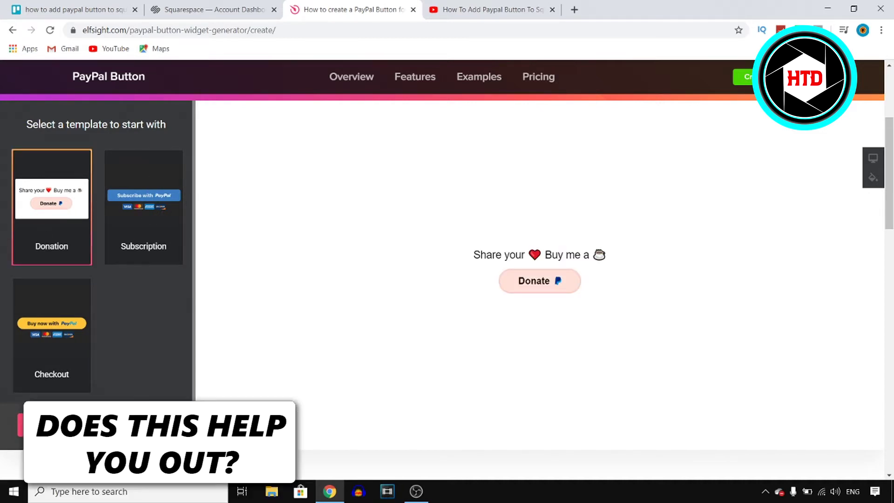
{"action": "left_click", "coordinate": [95, 428]}
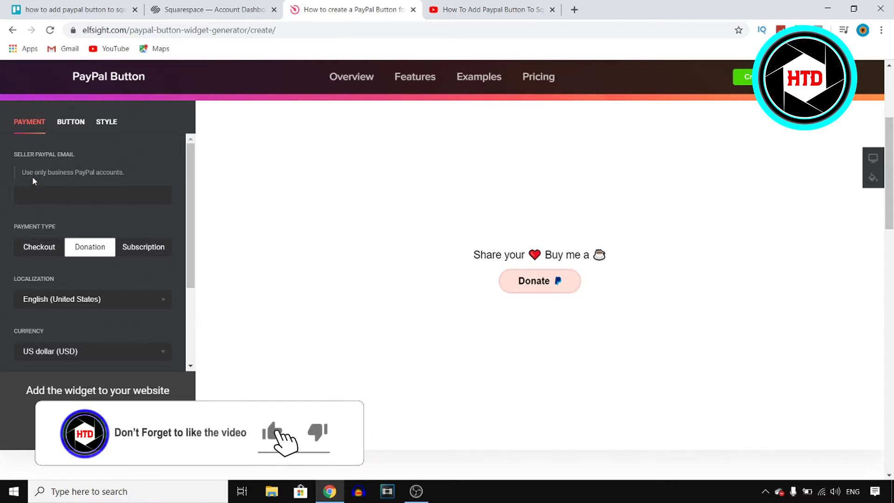
{"action": "left_click_drag", "start_coordinate": [25, 172], "coordinate": [111, 172]}
{"action": "left_click", "coordinate": [117, 190]}
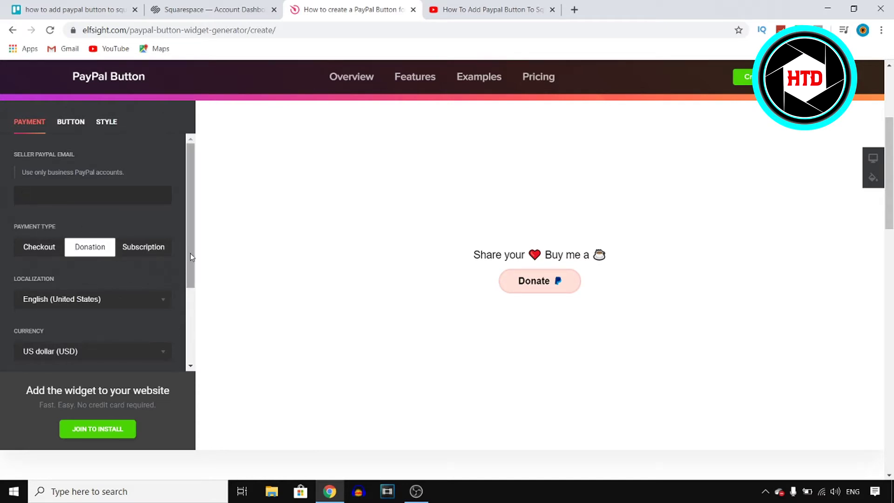
{"action": "left_click_drag", "start_coordinate": [190, 253], "coordinate": [191, 309]}
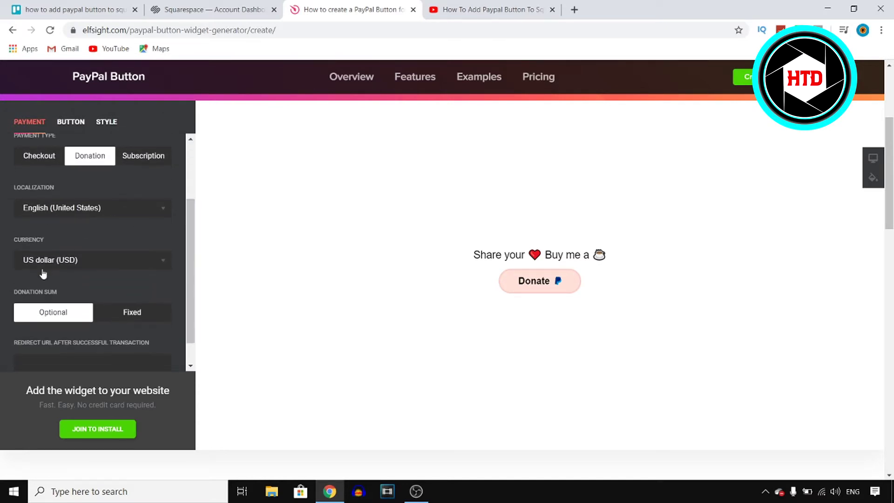
{"action": "left_click", "coordinate": [93, 259]}
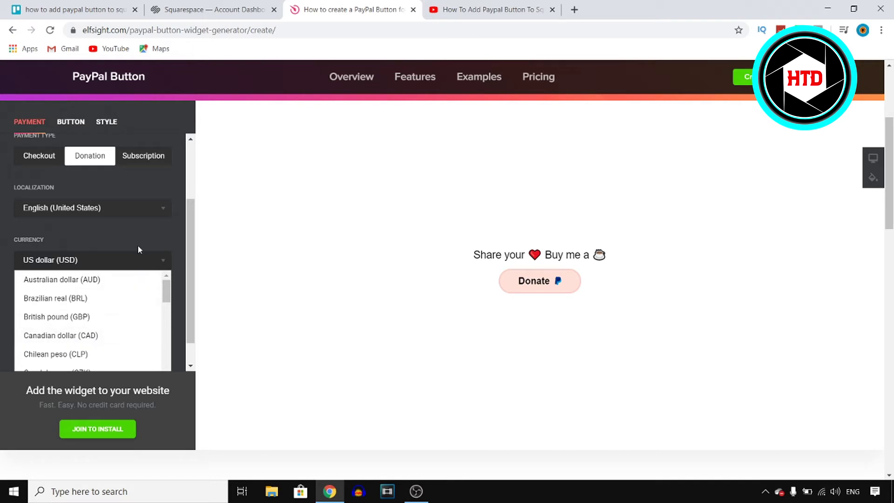
{"action": "left_click", "coordinate": [144, 221]}
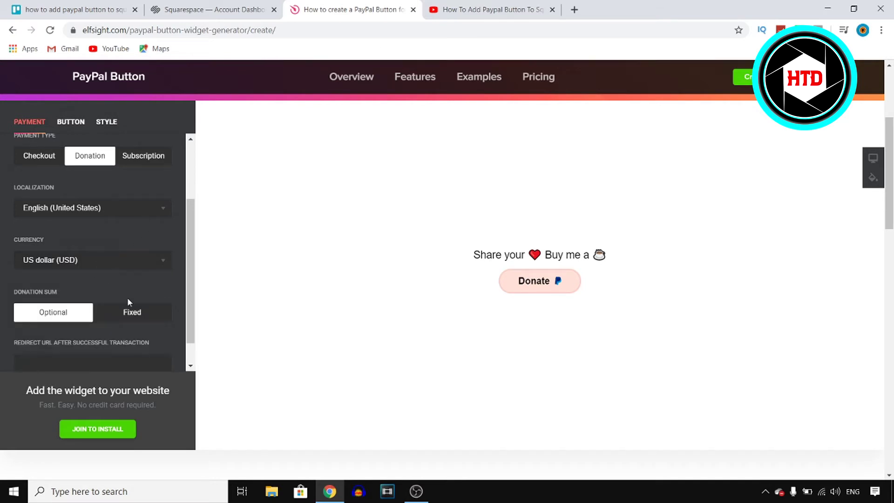
{"action": "scroll", "coordinate": [127, 298], "scroll_direction": "down", "scroll_amount": 1}
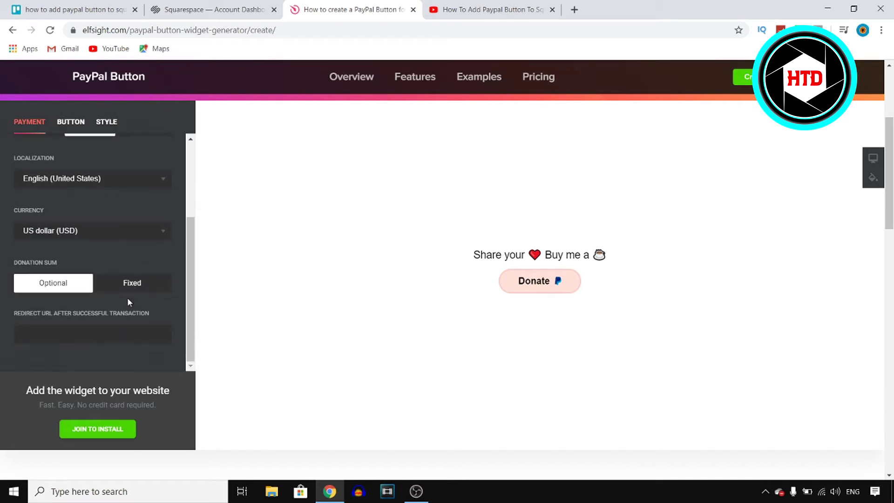
{"action": "left_click", "coordinate": [70, 122]}
Delete 'Share your ♥' so the button header reads 'Buy me a', then begin signing up
{"action": "left_click_drag", "start_coordinate": [73, 175], "coordinate": [2, 179]}
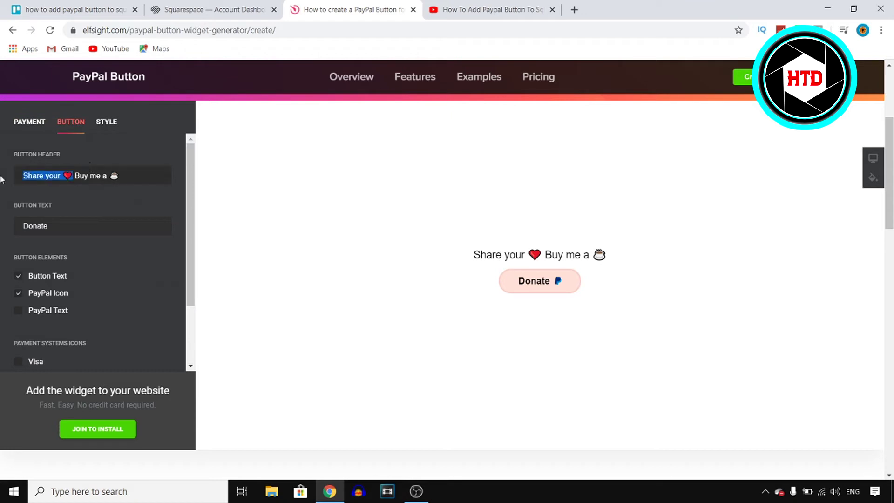
{"action": "key", "text": "BackSpace"}
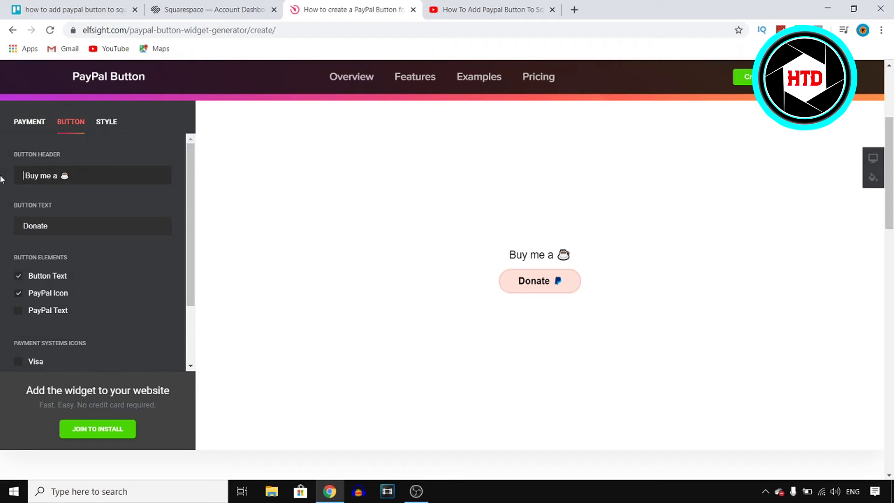
{"action": "scroll", "coordinate": [138, 201], "scroll_direction": "down", "scroll_amount": 2}
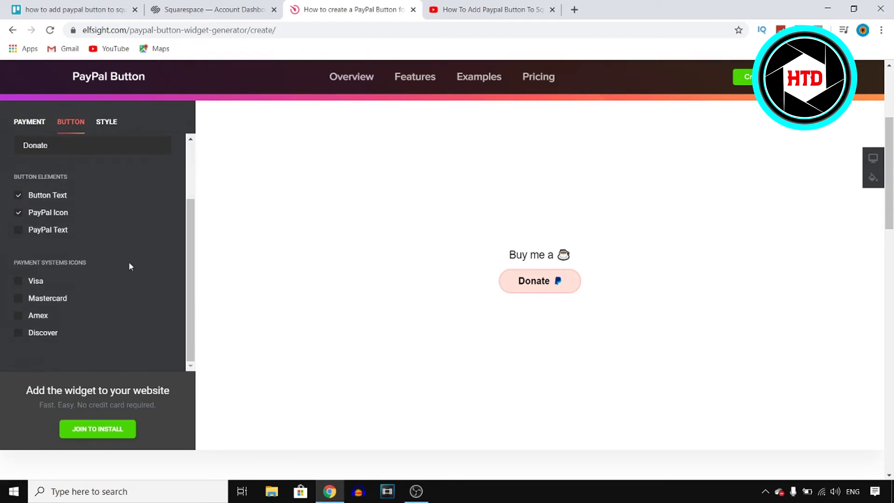
{"action": "left_click", "coordinate": [107, 123]}
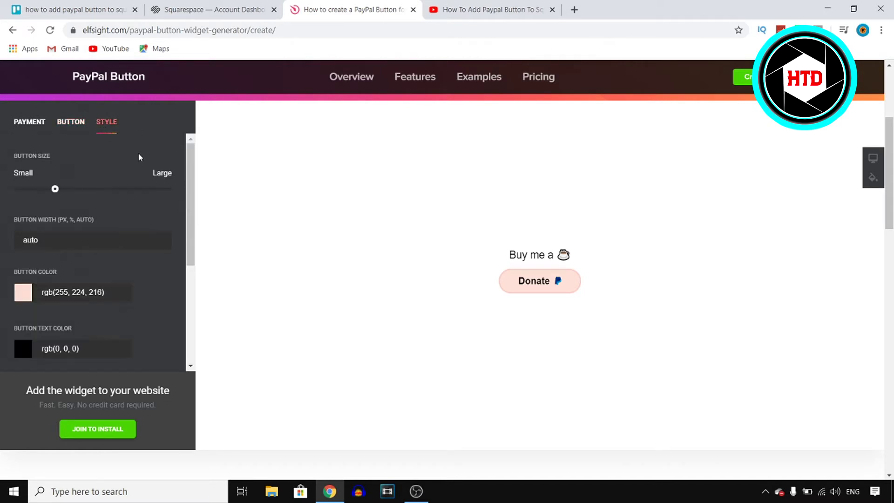
{"action": "scroll", "coordinate": [103, 286], "scroll_direction": "down", "scroll_amount": 2}
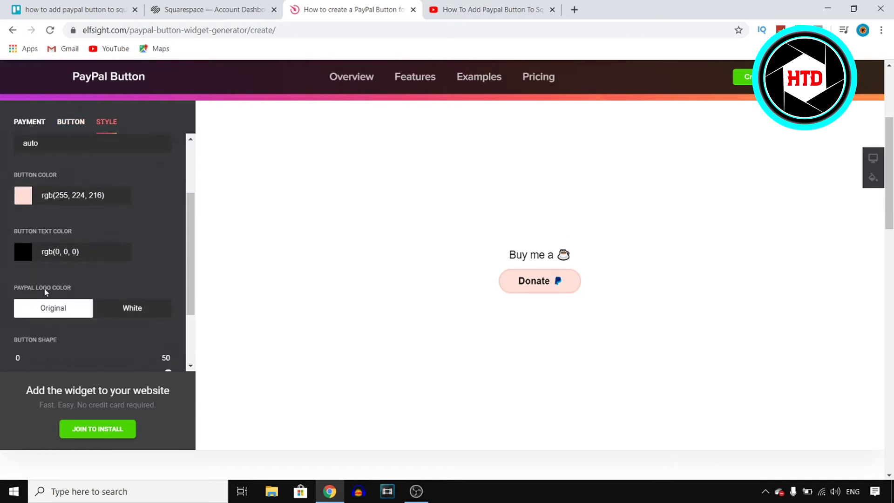
{"action": "scroll", "coordinate": [110, 299], "scroll_direction": "down", "scroll_amount": 2}
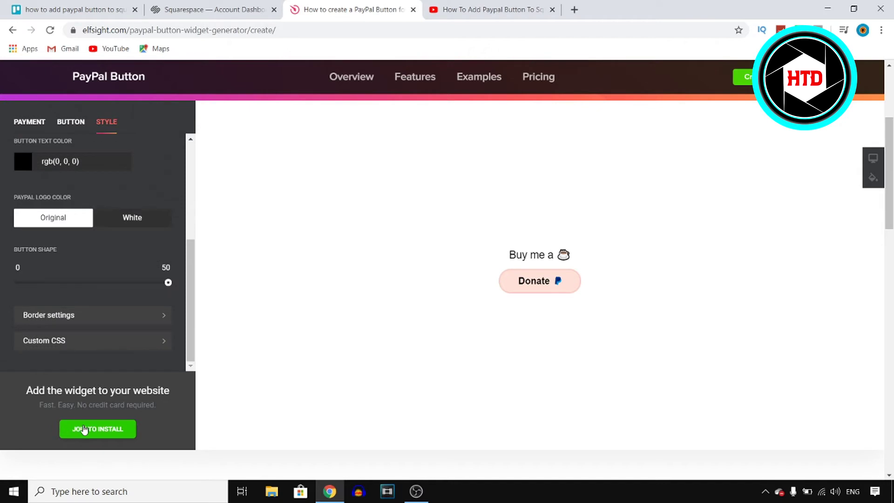
{"action": "left_click", "coordinate": [86, 430]}
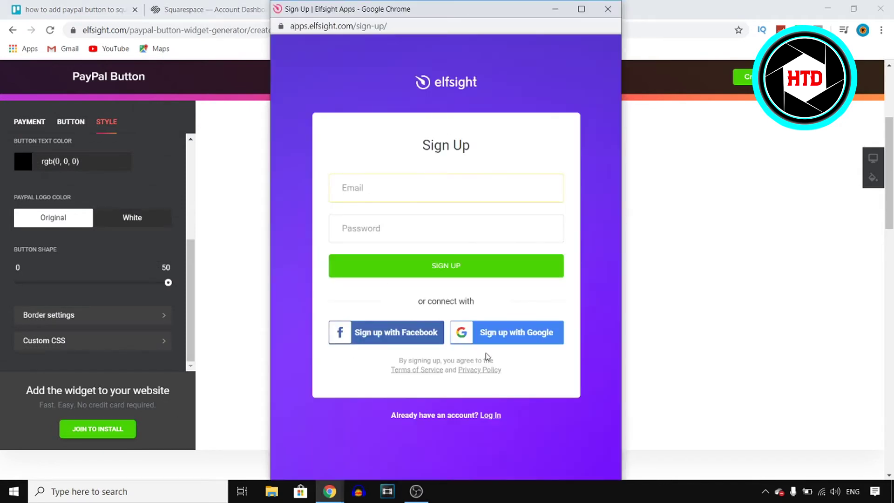
Log in to the existing Elfsight account and save the Donate widget as 'Untitled widget'
{"action": "left_click", "coordinate": [491, 415]}
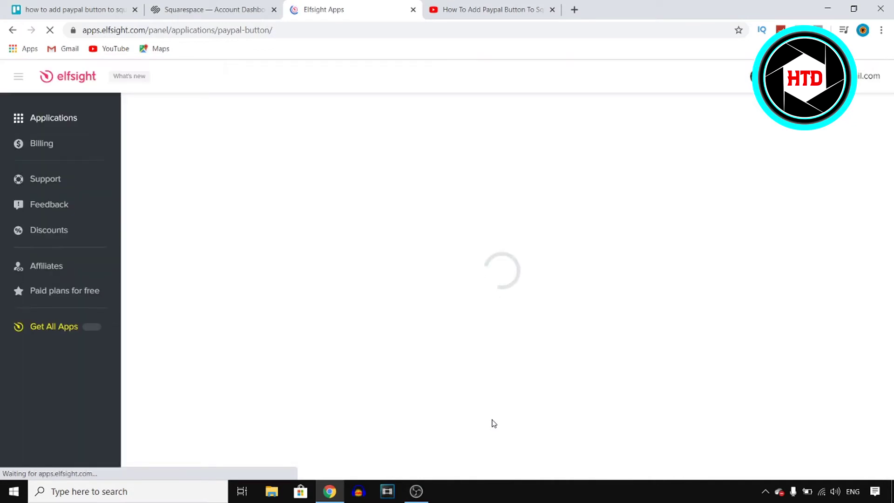
{"action": "left_click", "coordinate": [501, 378]}
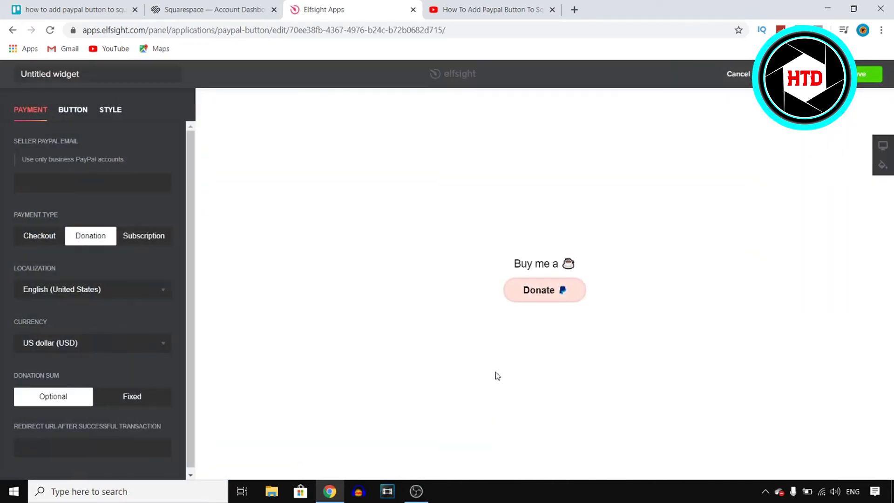
{"action": "left_click", "coordinate": [873, 75]}
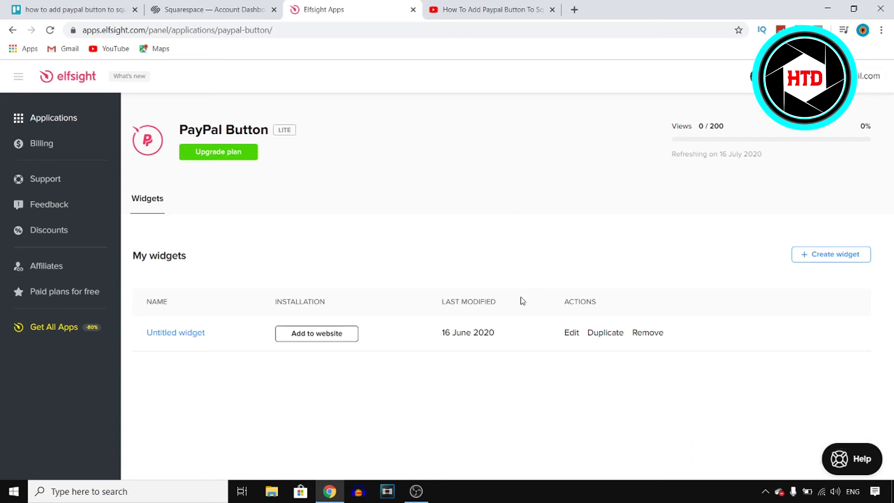
Copy the donation widget's installation code from the Add to website dialog
{"action": "left_click", "coordinate": [327, 334]}
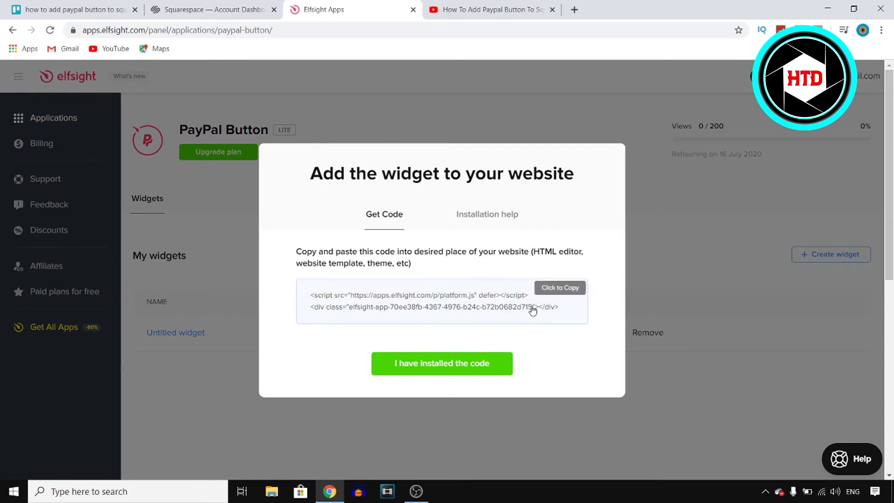
{"action": "left_click", "coordinate": [487, 311]}
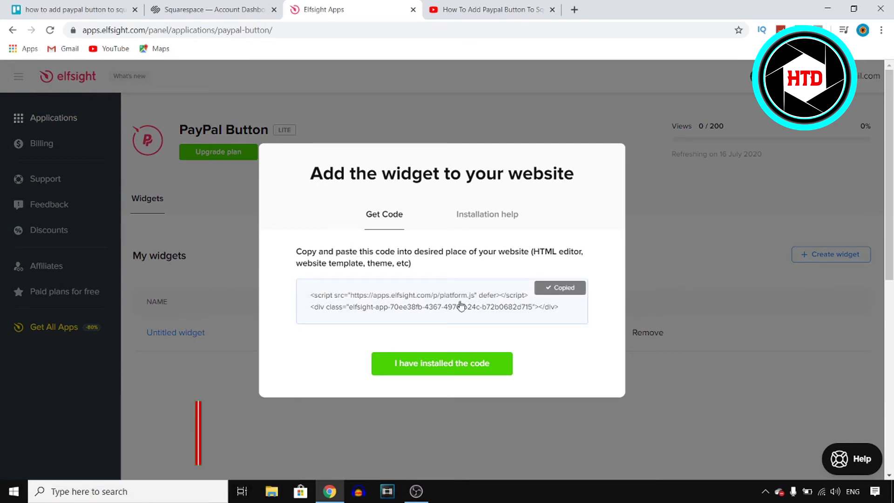
Open the Home page of the How to Digital (Copy) site for editing
{"action": "left_click", "coordinate": [214, 9]}
{"action": "mouse_move", "coordinate": [185, 238]}
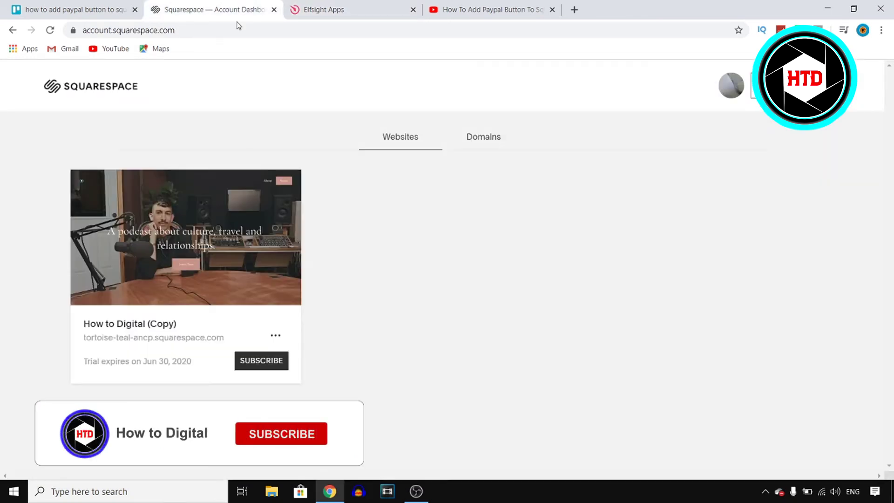
{"action": "left_click", "coordinate": [184, 239]}
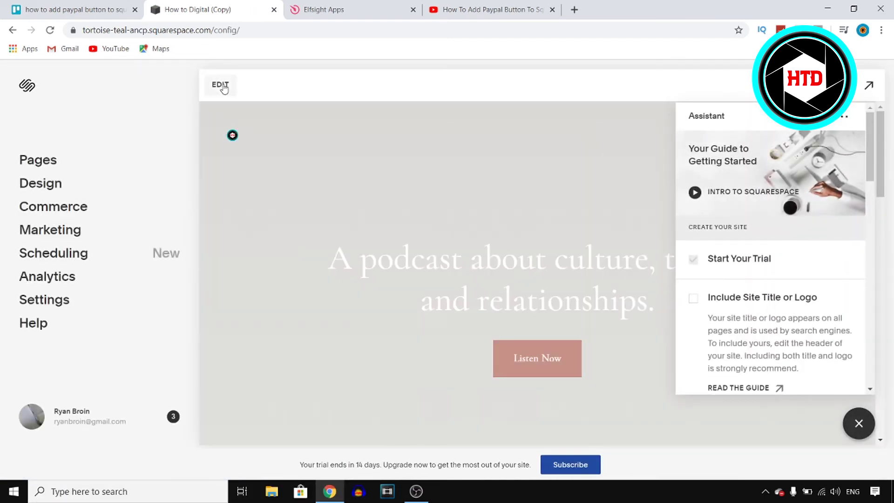
{"action": "left_click", "coordinate": [221, 84]}
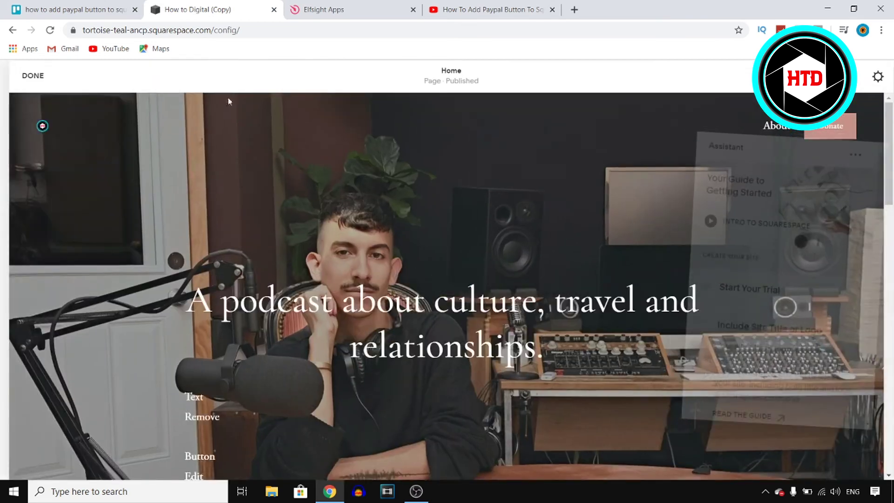
{"action": "scroll", "coordinate": [459, 284], "scroll_direction": "down", "scroll_amount": 5}
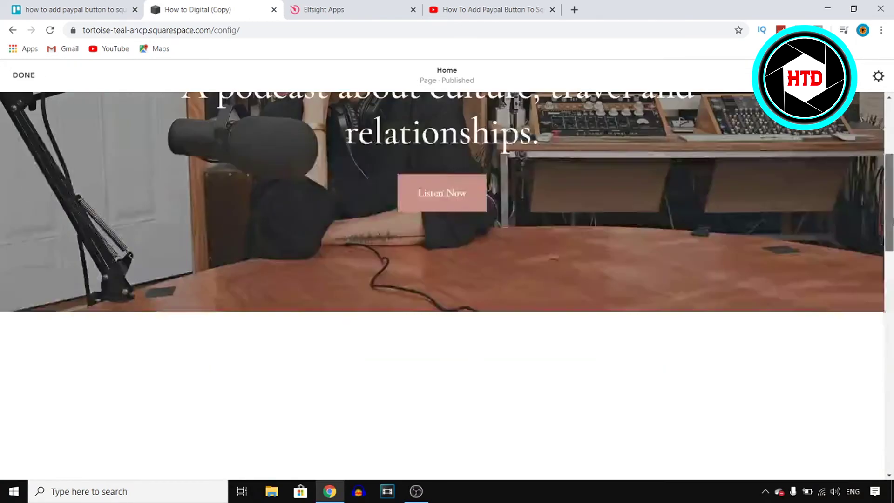
{"action": "scroll", "coordinate": [458, 285], "scroll_direction": "down", "scroll_amount": 5}
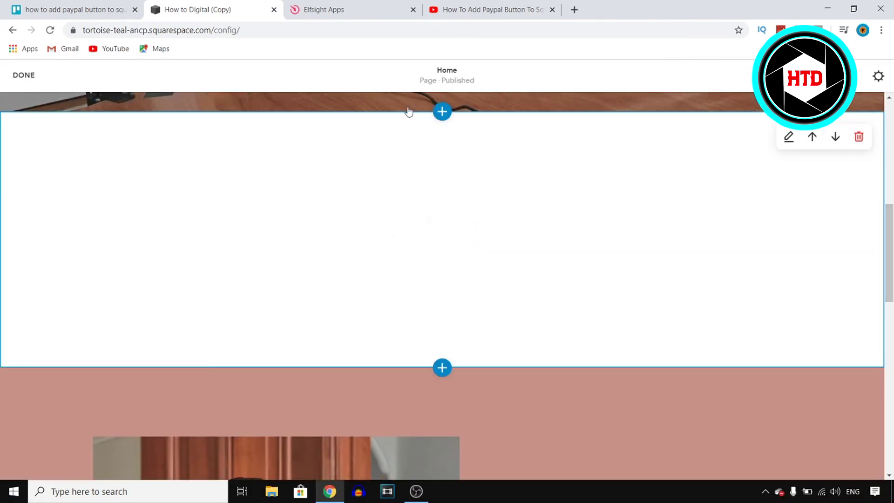
{"action": "mouse_move", "coordinate": [143, 207]}
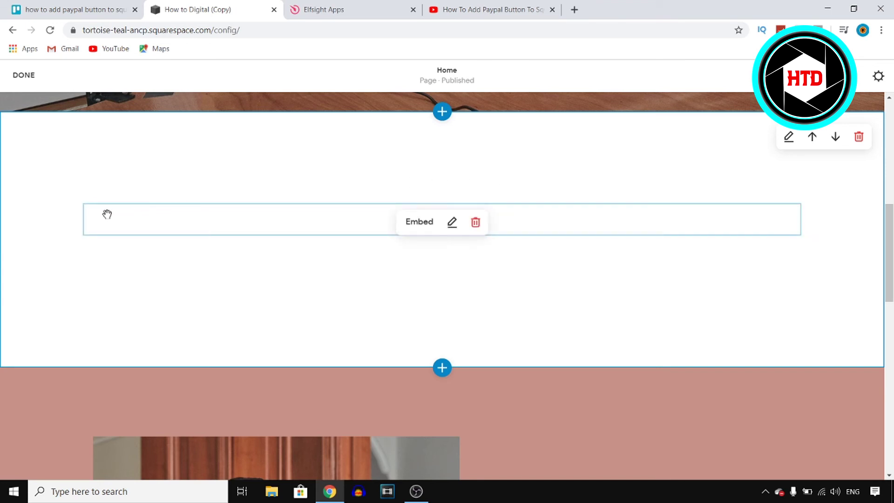
Remove the empty Embed block below the hero and bring up the content block choices
{"action": "mouse_move", "coordinate": [441, 219]}
{"action": "left_click", "coordinate": [476, 222]}
{"action": "left_click", "coordinate": [535, 227]}
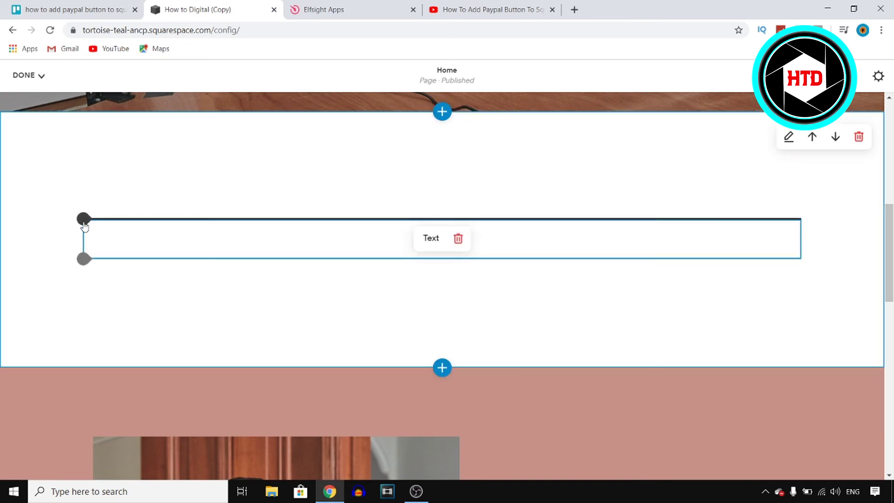
{"action": "left_click", "coordinate": [83, 219]}
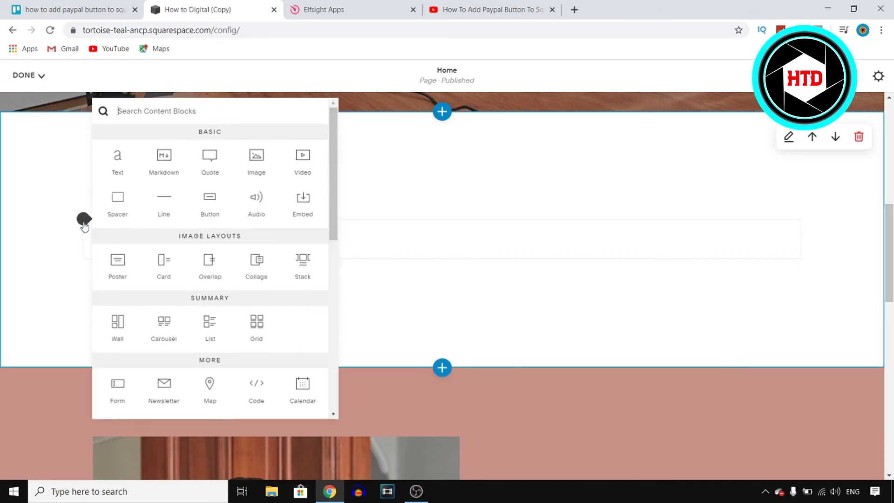
Insert a Code block, replace 'Hello, World!' with the Elfsight code, and save the page
{"action": "left_click", "coordinate": [256, 386]}
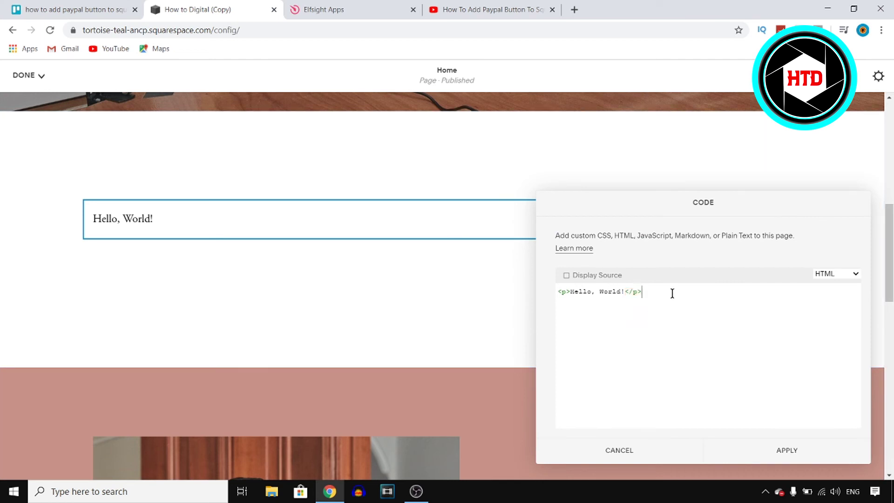
{"action": "left_click_drag", "start_coordinate": [673, 293], "coordinate": [552, 293]}
{"action": "key", "text": "BackSpace"}
{"action": "key", "text": "ctrl+v"}
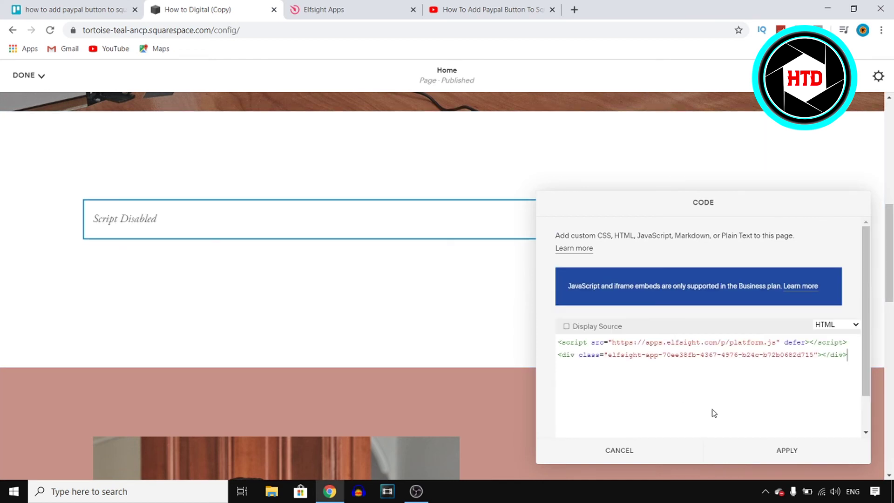
{"action": "left_click", "coordinate": [770, 450]}
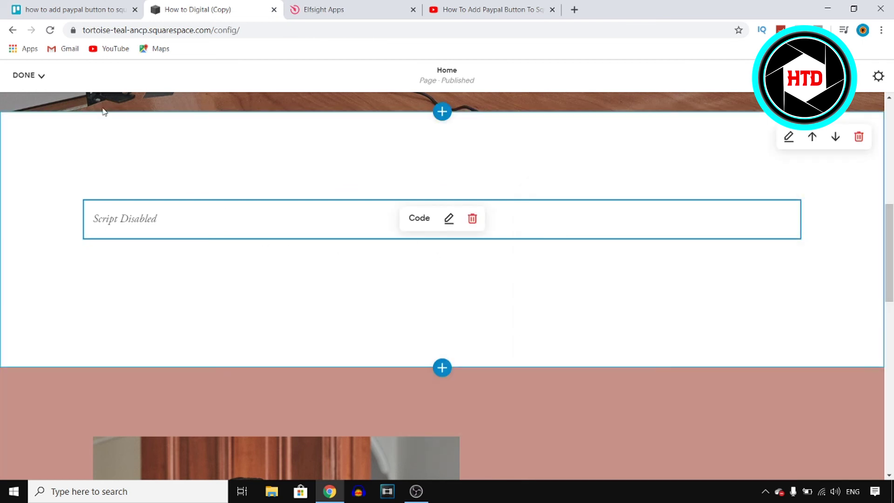
{"action": "left_click", "coordinate": [24, 75]}
{"action": "left_click", "coordinate": [32, 99]}
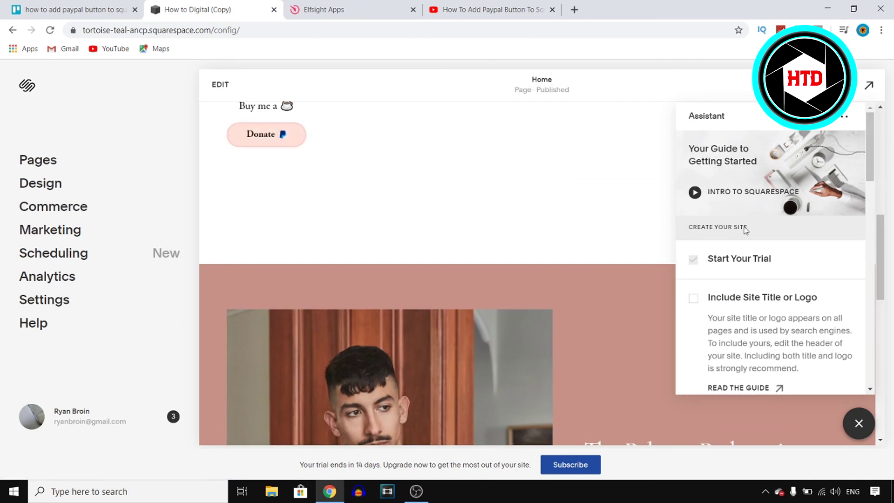
{"action": "scroll", "coordinate": [881, 245], "scroll_direction": "up", "scroll_amount": 3}
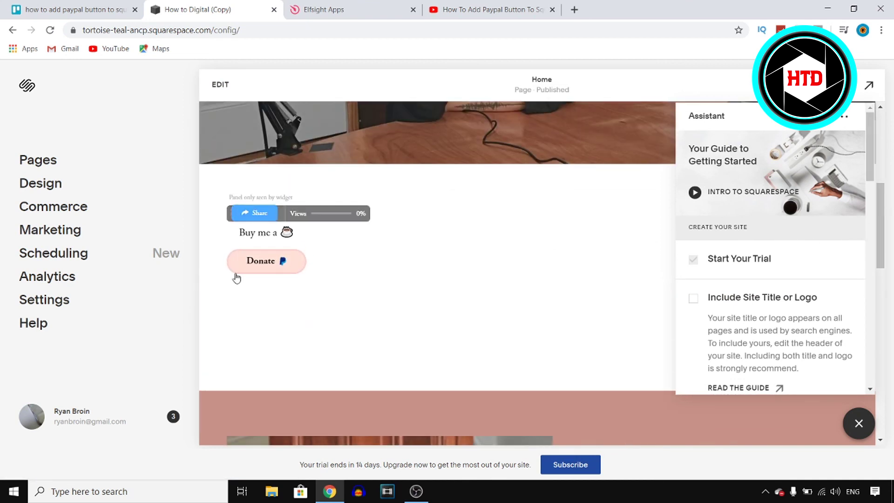